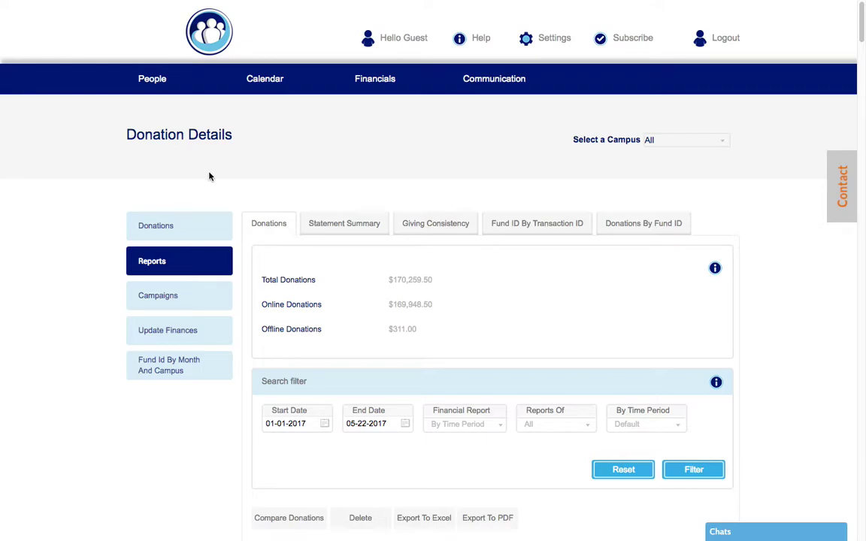
Switch from Donation Details to the Donations By Fund ID report.
{"action": "left_click", "coordinate": [635, 226]}
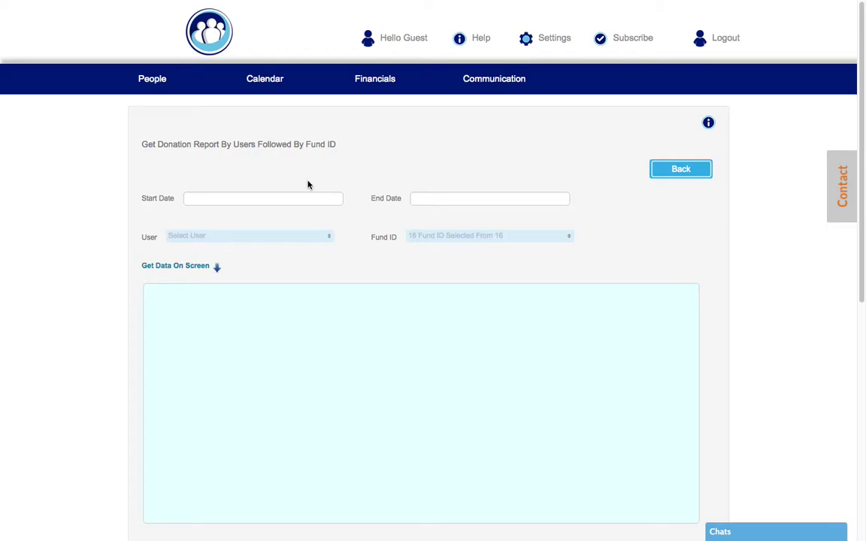
Set the report start date to January 1, 2017.
{"action": "left_click", "coordinate": [205, 201]}
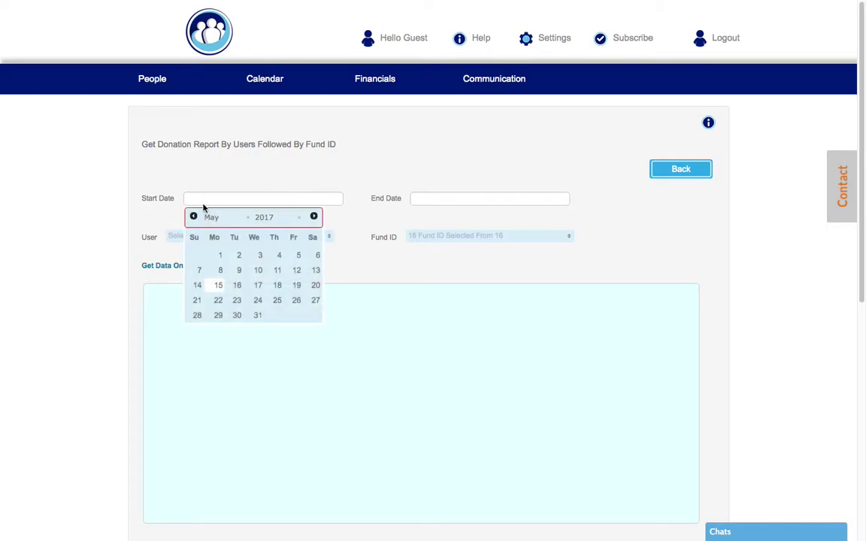
{"action": "left_click", "coordinate": [193, 218]}
{"action": "left_click", "coordinate": [193, 218]}
{"action": "left_click", "coordinate": [193, 217]}
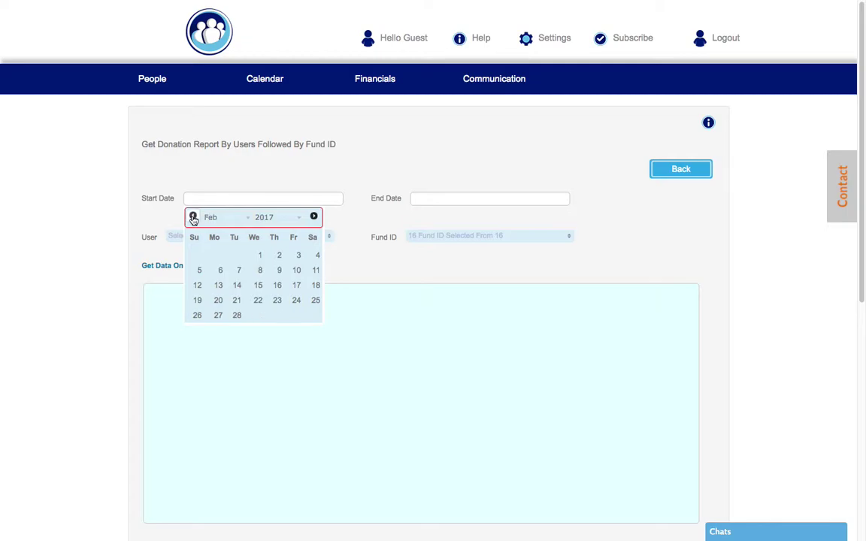
{"action": "left_click", "coordinate": [194, 217]}
{"action": "left_click", "coordinate": [200, 257]}
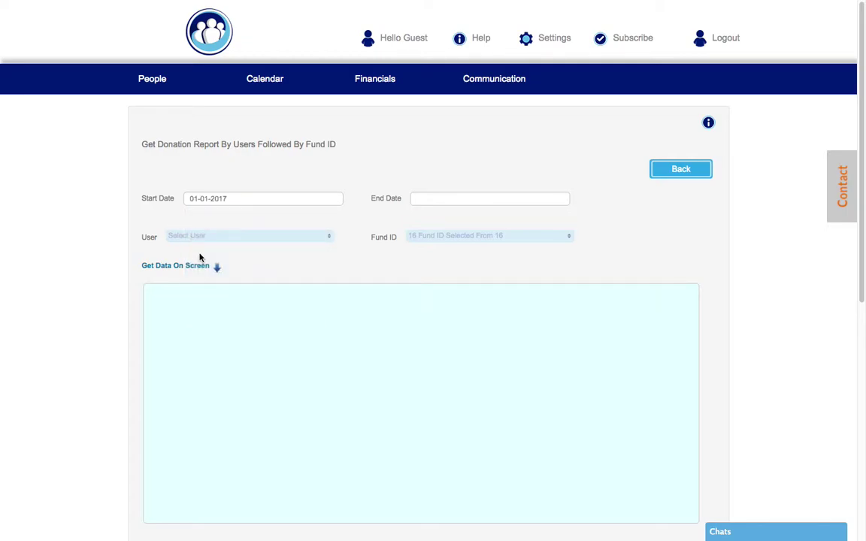
Set the report end date to February 5, 2017.
{"action": "left_click", "coordinate": [422, 200]}
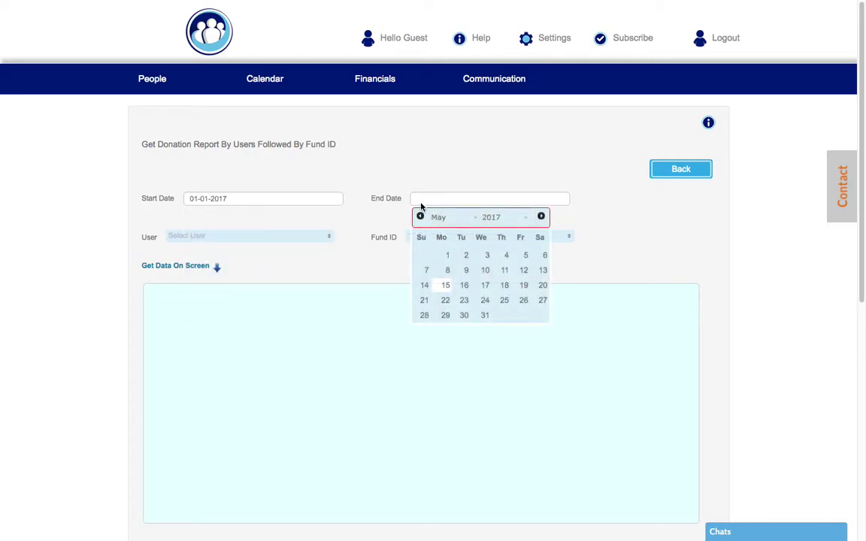
{"action": "left_click", "coordinate": [420, 217]}
{"action": "left_click", "coordinate": [420, 217]}
{"action": "left_click", "coordinate": [419, 217]}
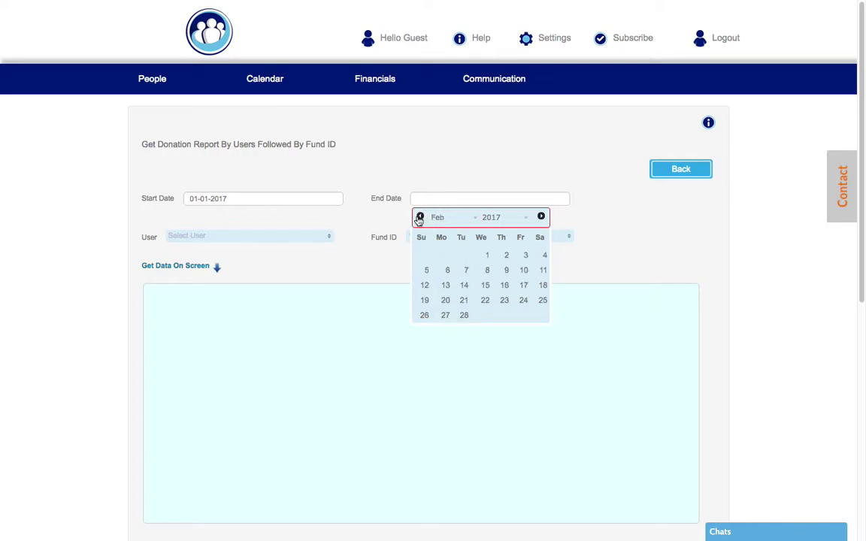
{"action": "left_click", "coordinate": [426, 271]}
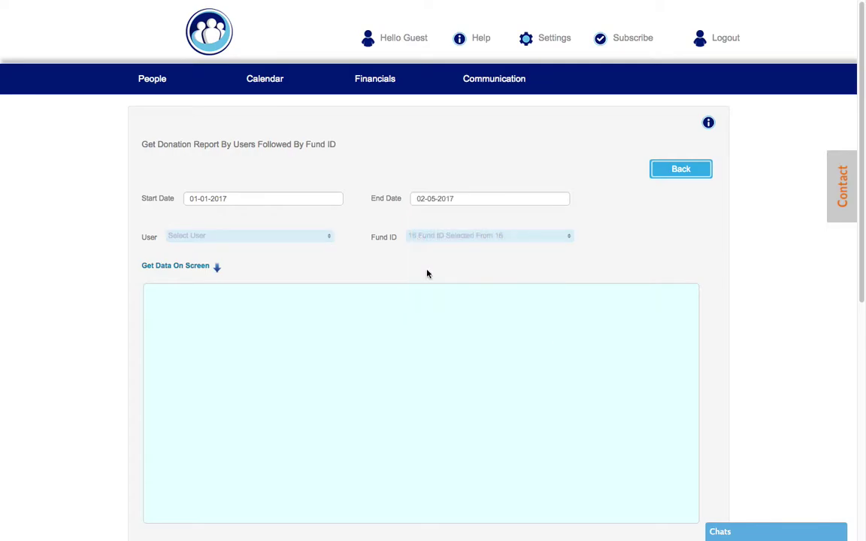
Select the first four users in the User list for the report.
{"action": "left_click", "coordinate": [208, 237]}
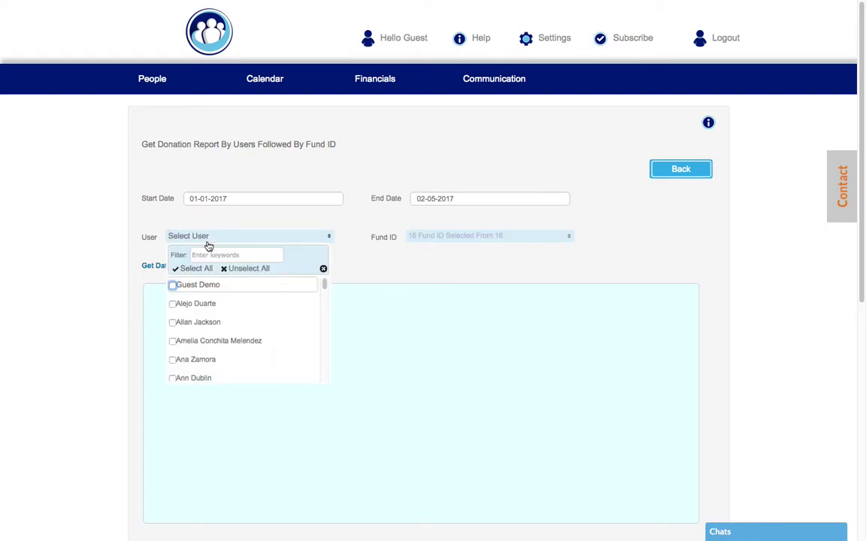
{"action": "left_click", "coordinate": [172, 285]}
{"action": "left_click", "coordinate": [173, 304]}
{"action": "left_click", "coordinate": [173, 322]}
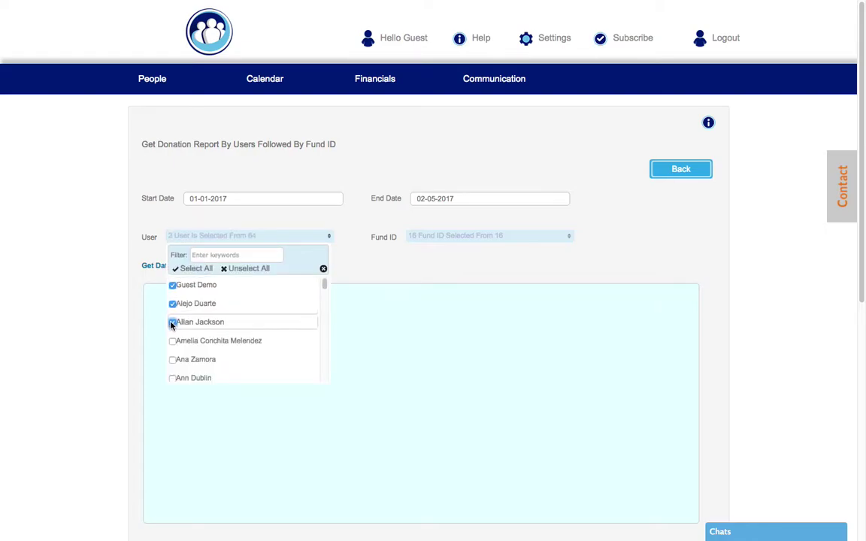
{"action": "left_click", "coordinate": [173, 341]}
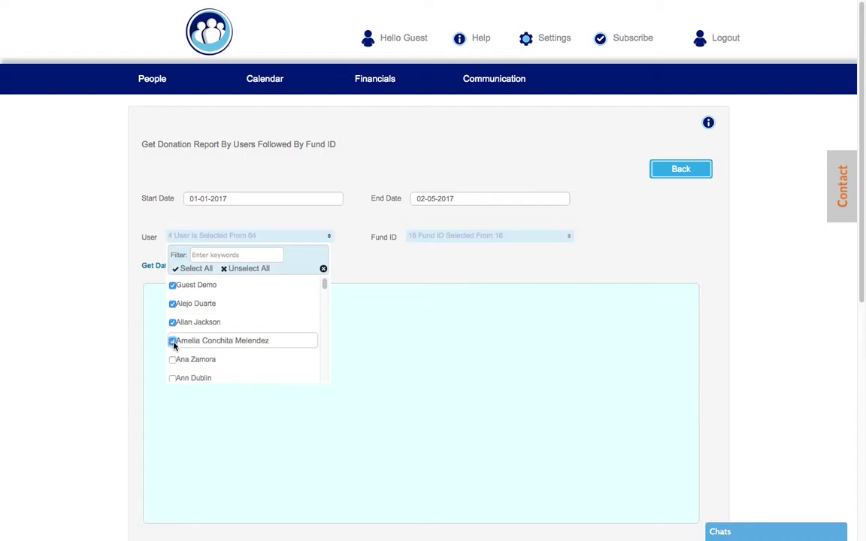
{"action": "left_click", "coordinate": [393, 263]}
{"action": "left_click", "coordinate": [420, 200]}
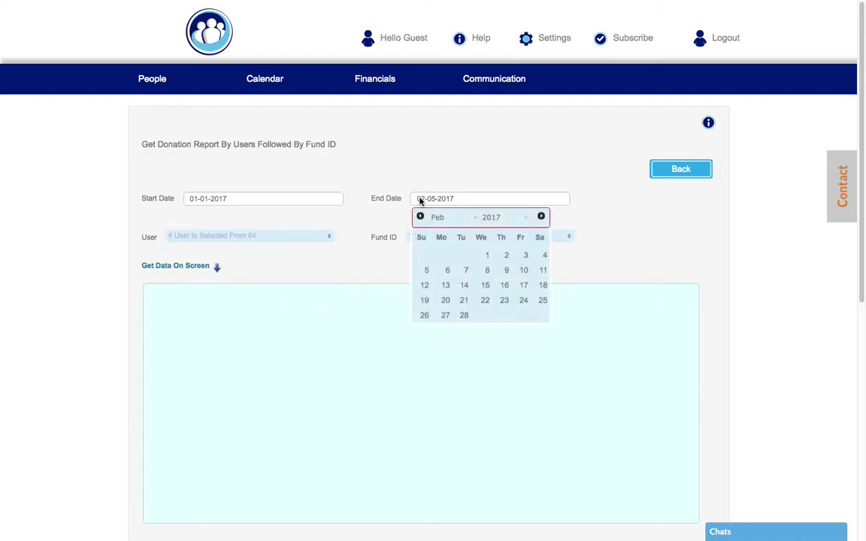
{"action": "left_click", "coordinate": [461, 218]}
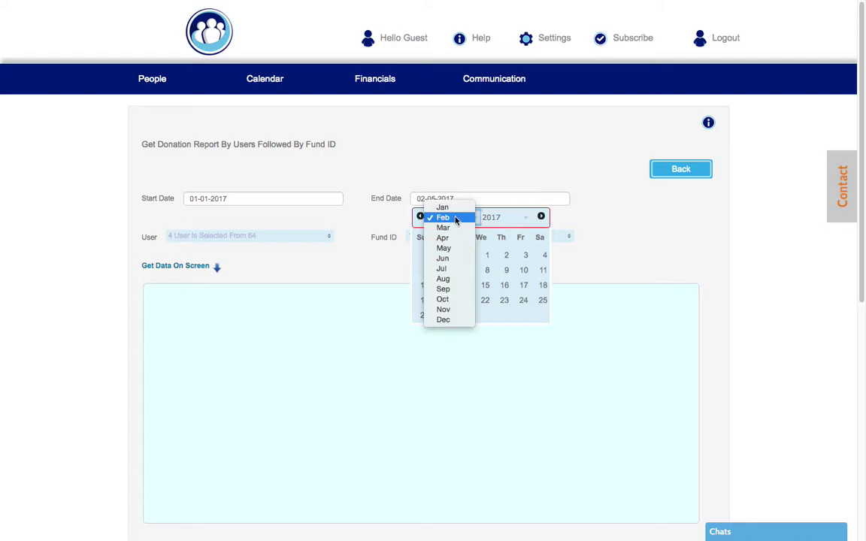
{"action": "left_click", "coordinate": [444, 248]}
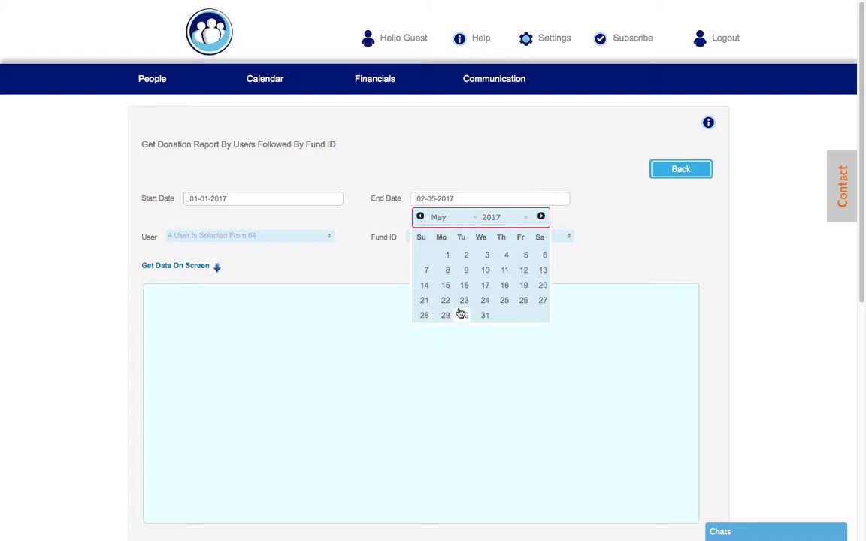
{"action": "left_click", "coordinate": [425, 288]}
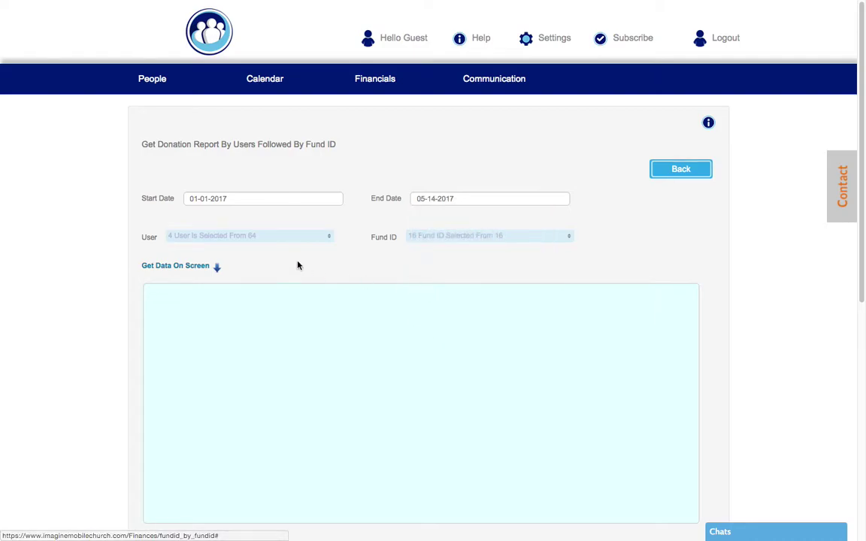
Limit funds to Benevolence, Community Development, General and Missions and display the donation table.
{"action": "left_click", "coordinate": [432, 239]}
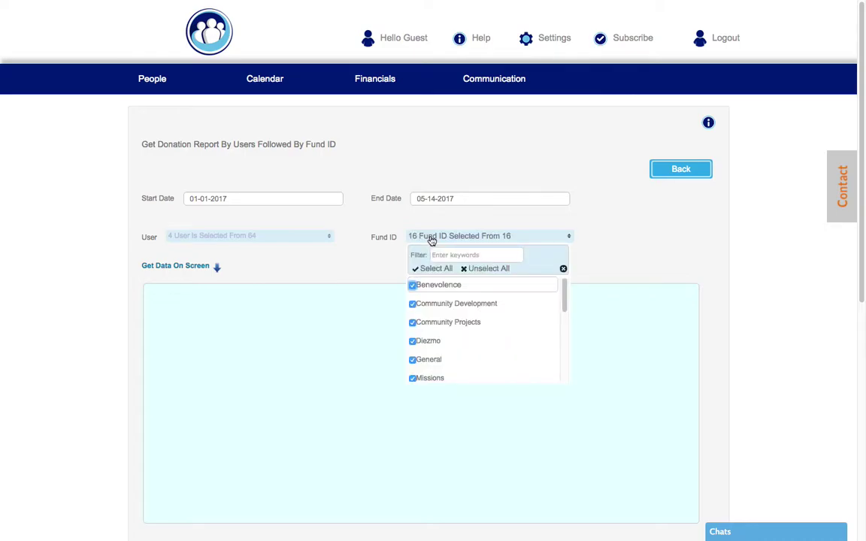
{"action": "left_click", "coordinate": [478, 269]}
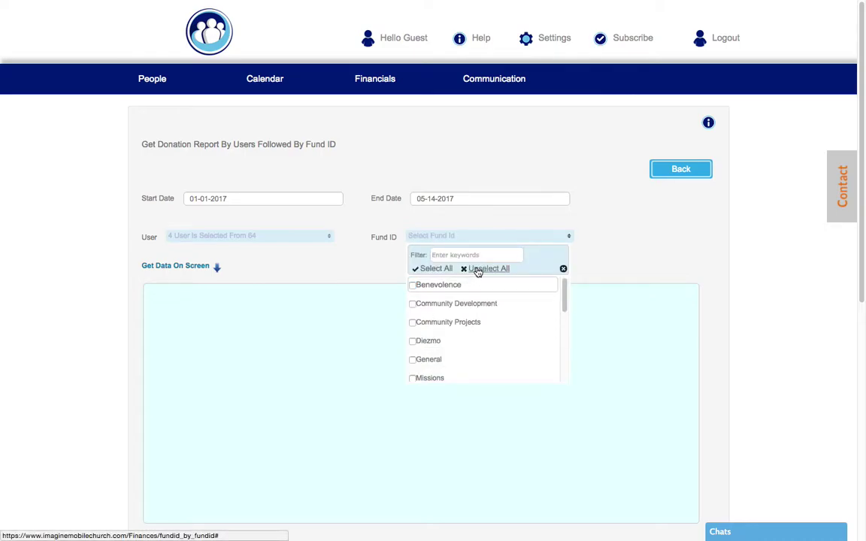
{"action": "left_click", "coordinate": [413, 360]}
{"action": "left_click", "coordinate": [413, 379]}
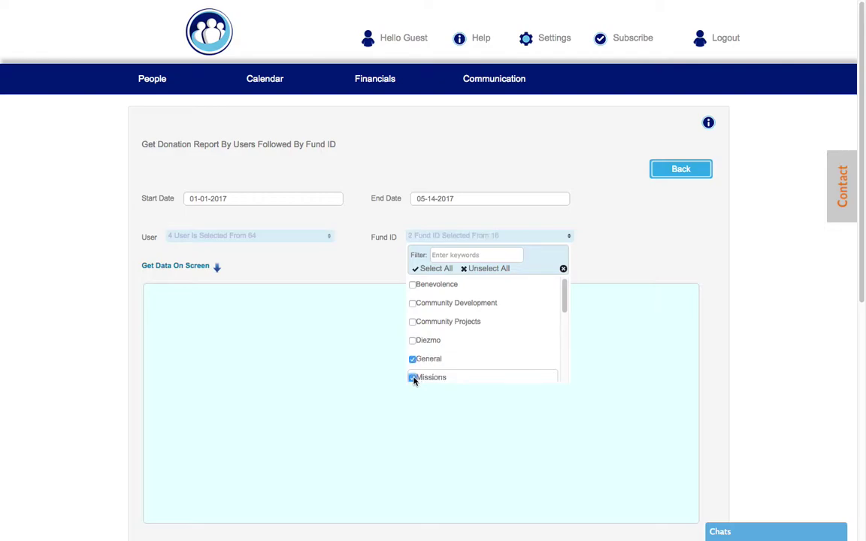
{"action": "left_click", "coordinate": [413, 285]}
{"action": "left_click", "coordinate": [384, 274]}
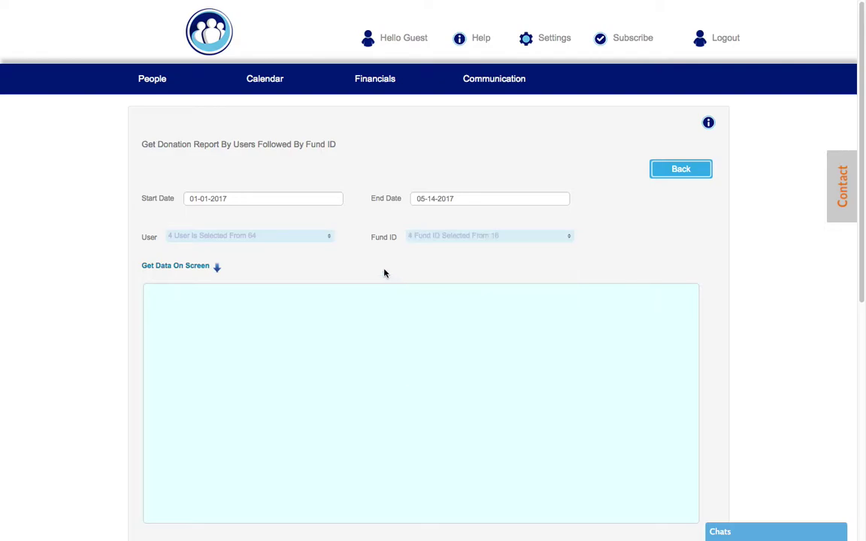
{"action": "left_click", "coordinate": [218, 269]}
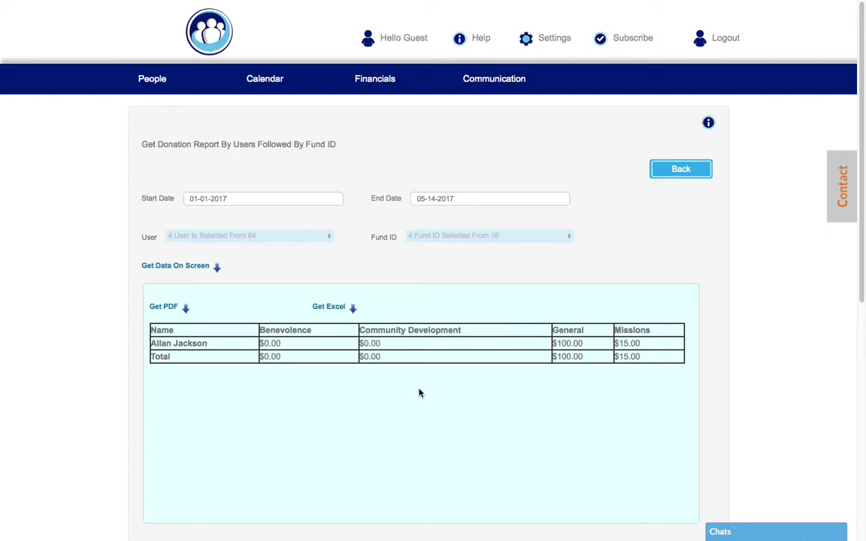
Reselect all 16 fund IDs and regenerate the on-screen donation table.
{"action": "left_click", "coordinate": [484, 243]}
{"action": "left_click", "coordinate": [436, 269]}
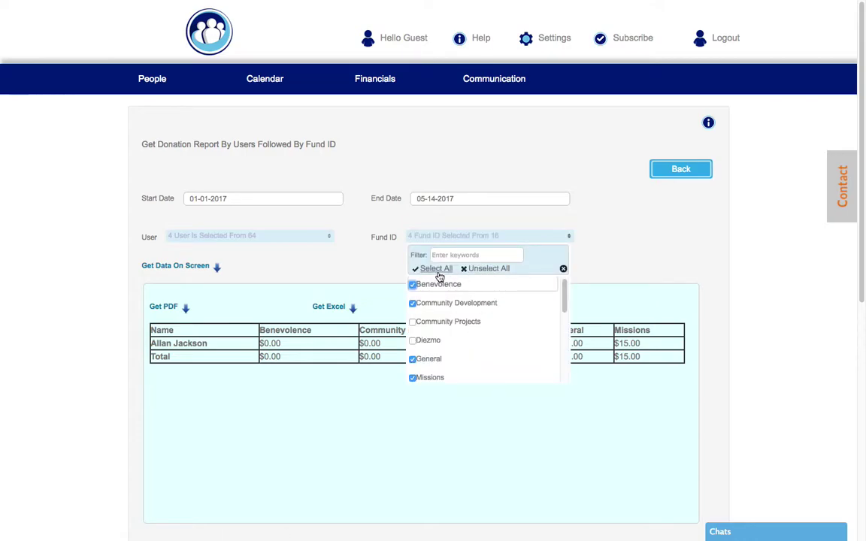
{"action": "left_click", "coordinate": [217, 267]}
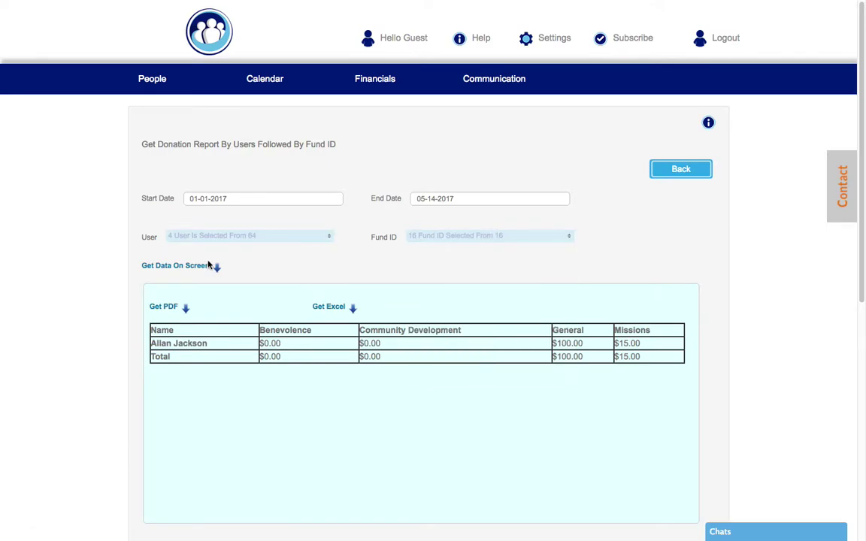
{"action": "left_click", "coordinate": [218, 270]}
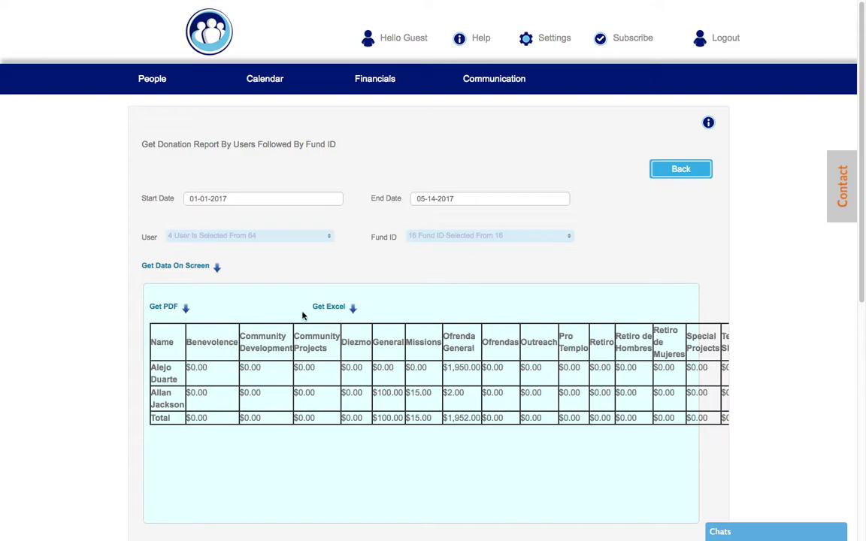
Clear the fund selection and tick Benevolence, Community Development, General and Missions.
{"action": "left_click", "coordinate": [443, 235]}
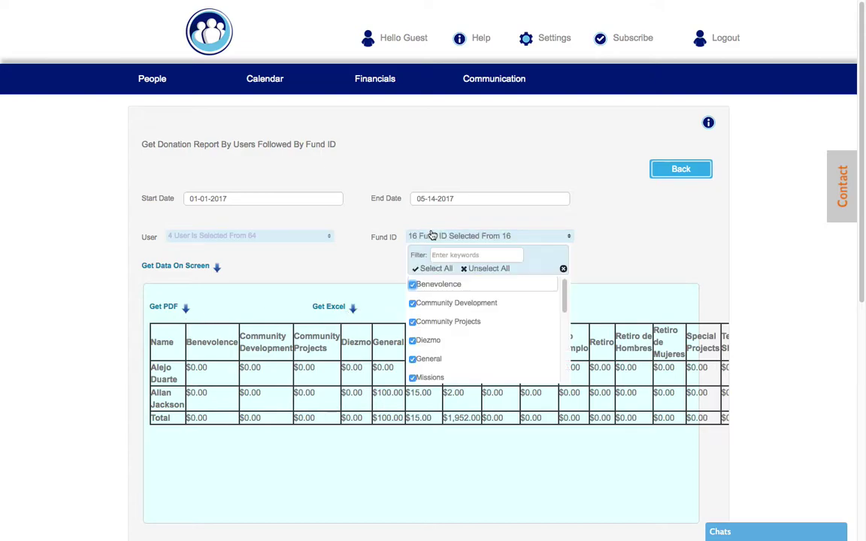
{"action": "left_click", "coordinate": [486, 270]}
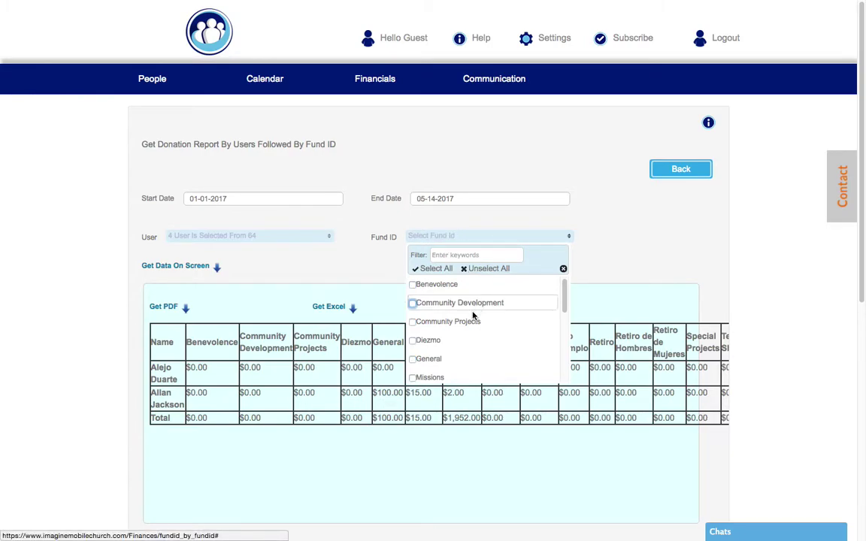
{"action": "left_click", "coordinate": [413, 285]}
{"action": "left_click", "coordinate": [414, 304]}
{"action": "left_click", "coordinate": [413, 360]}
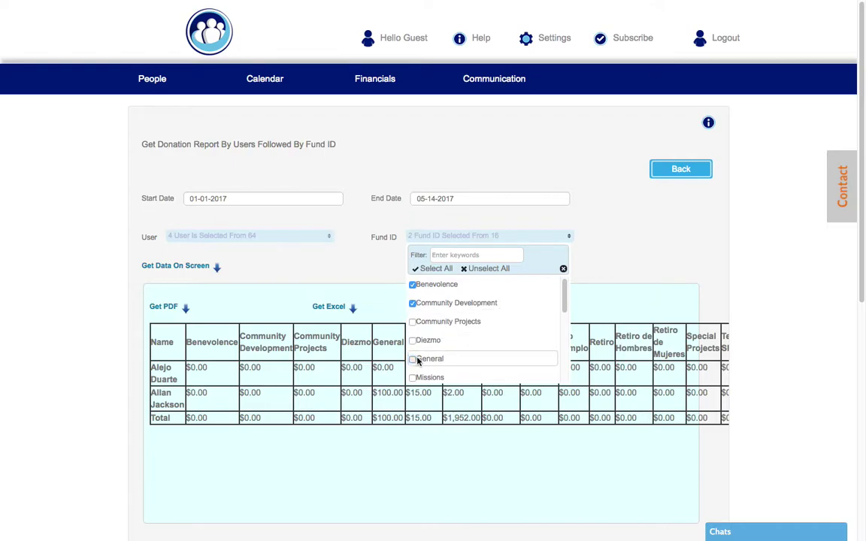
{"action": "left_click", "coordinate": [413, 378]}
Add Ofrenda General, Retiro de Hombres and Special Projects, then regenerate the table.
{"action": "scroll", "coordinate": [458, 355], "scroll_direction": "down", "scroll_amount": 1}
{"action": "scroll", "coordinate": [458, 354], "scroll_direction": "down", "scroll_amount": 2}
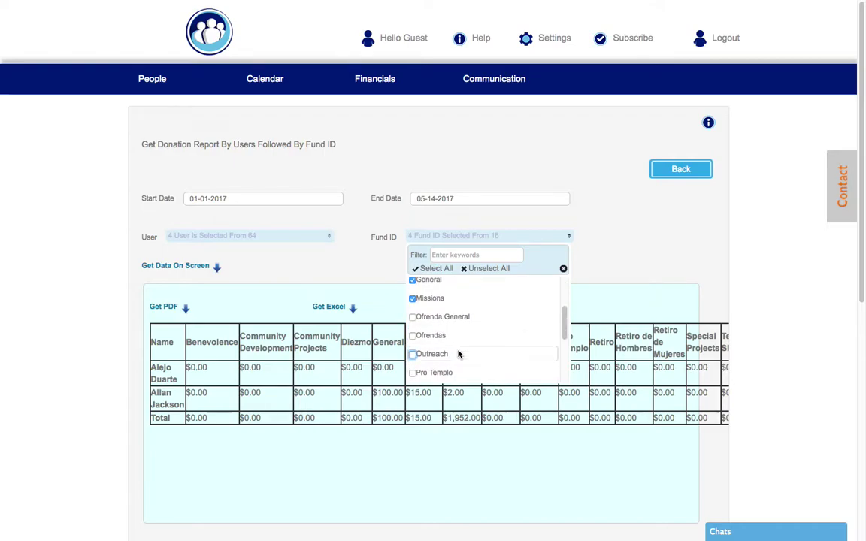
{"action": "left_click", "coordinate": [413, 316]}
{"action": "scroll", "coordinate": [444, 342], "scroll_direction": "down", "scroll_amount": 2}
{"action": "left_click", "coordinate": [414, 357]}
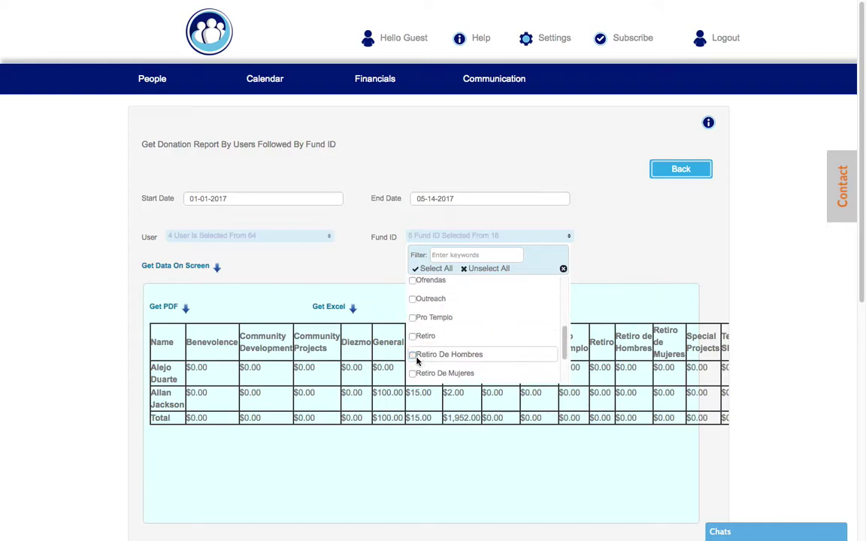
{"action": "scroll", "coordinate": [451, 354], "scroll_direction": "down", "scroll_amount": 2}
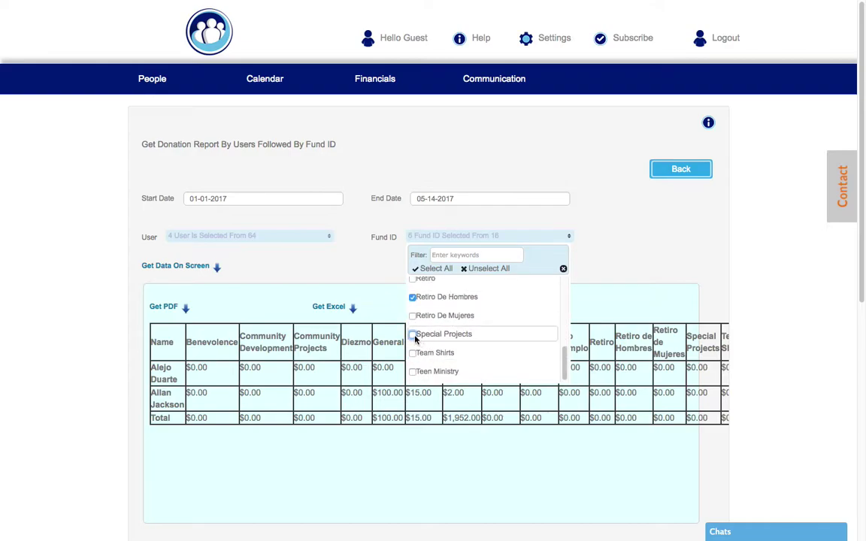
{"action": "left_click", "coordinate": [425, 334]}
{"action": "left_click", "coordinate": [610, 270]}
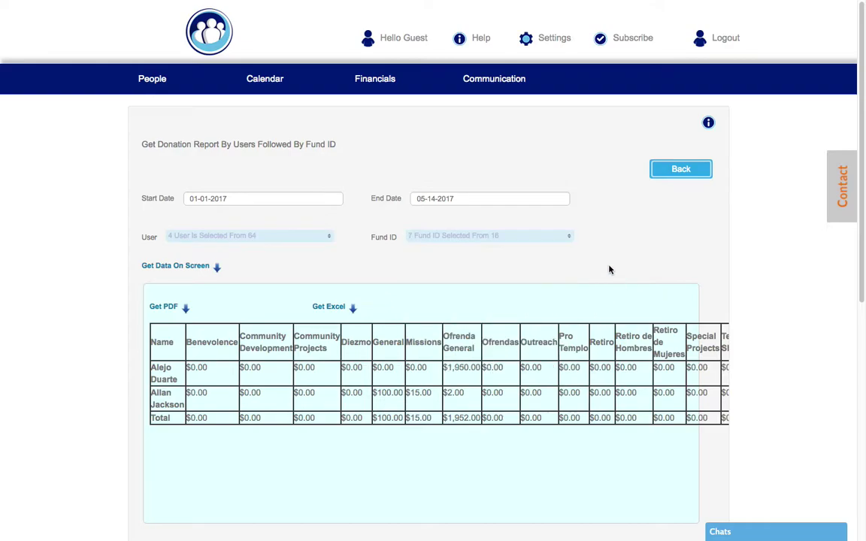
{"action": "left_click", "coordinate": [217, 268]}
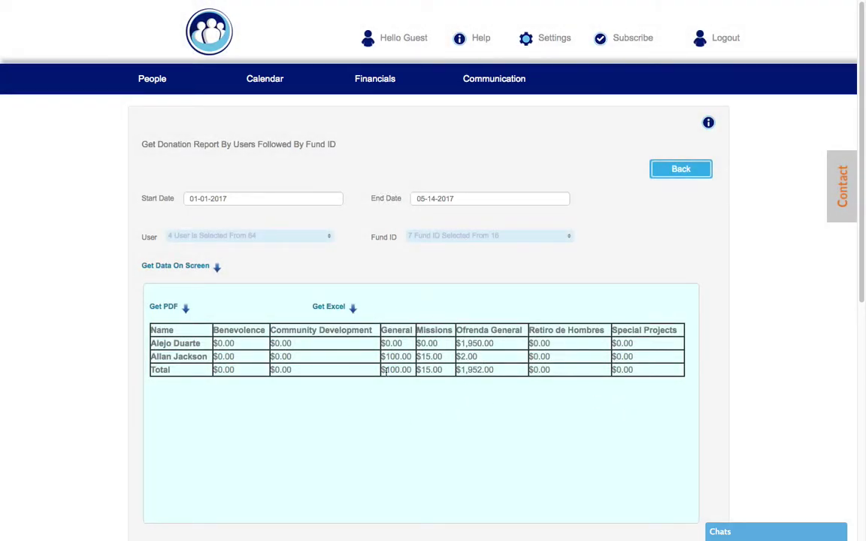
Include all 64 users and regenerate the seven-fund donation table.
{"action": "left_click", "coordinate": [225, 242]}
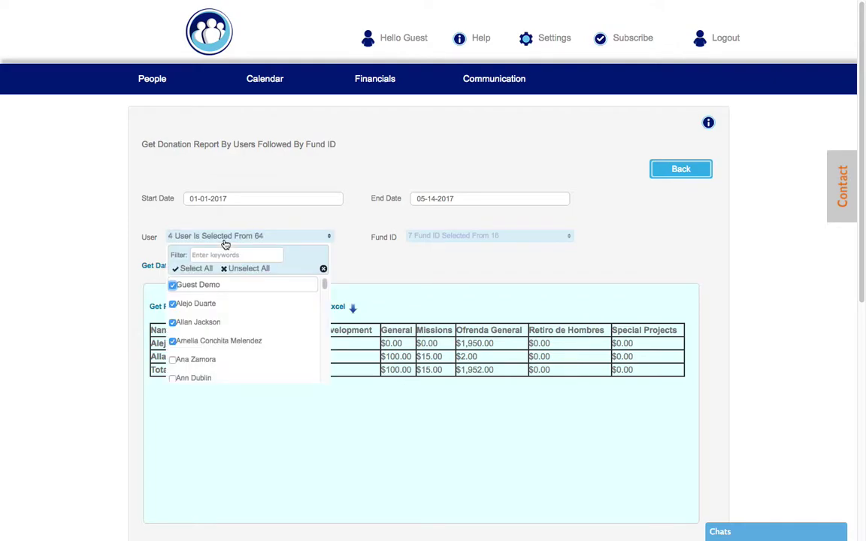
{"action": "left_click", "coordinate": [198, 269]}
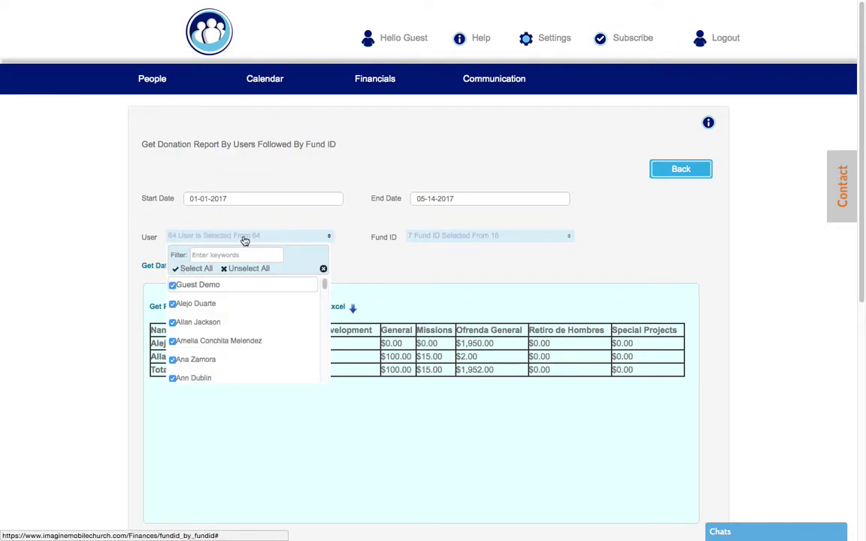
{"action": "left_click", "coordinate": [245, 239]}
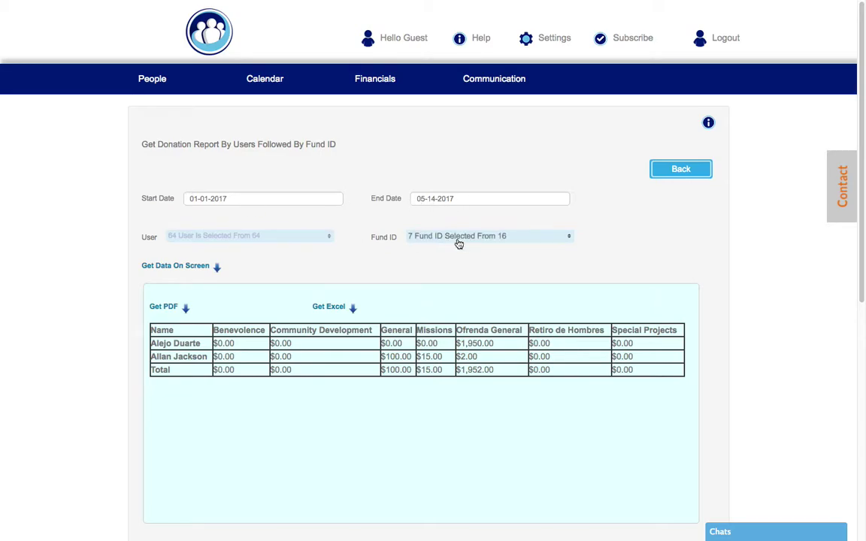
{"action": "left_click", "coordinate": [216, 269]}
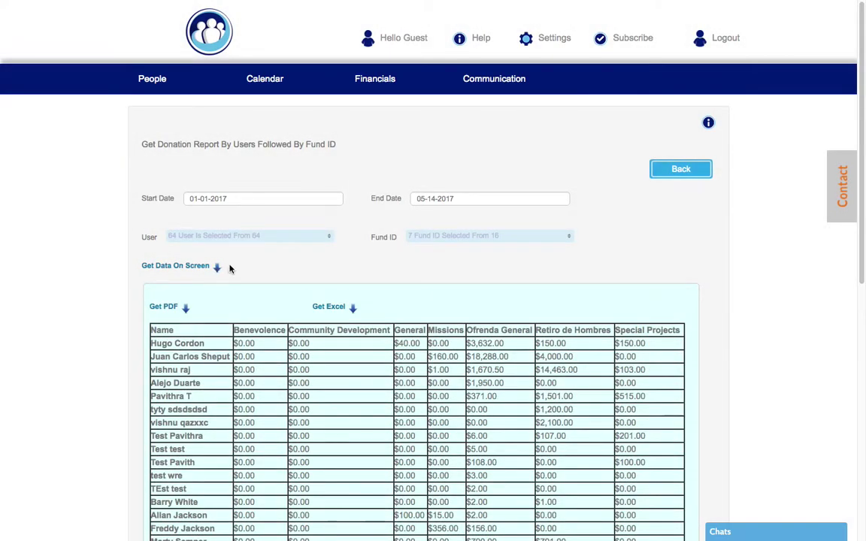
{"action": "scroll", "coordinate": [230, 267], "scroll_direction": "down", "scroll_amount": 2}
{"action": "scroll", "coordinate": [230, 267], "scroll_direction": "down", "scroll_amount": 1}
{"action": "scroll", "coordinate": [228, 265], "scroll_direction": "down", "scroll_amount": 2}
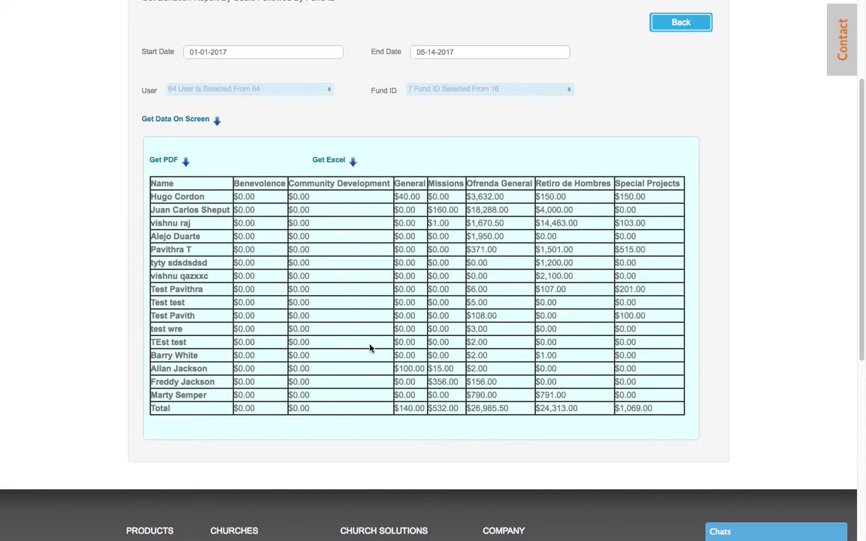
{"action": "scroll", "coordinate": [365, 331], "scroll_direction": "up", "scroll_amount": 1}
{"action": "scroll", "coordinate": [419, 331], "scroll_direction": "up", "scroll_amount": 5}
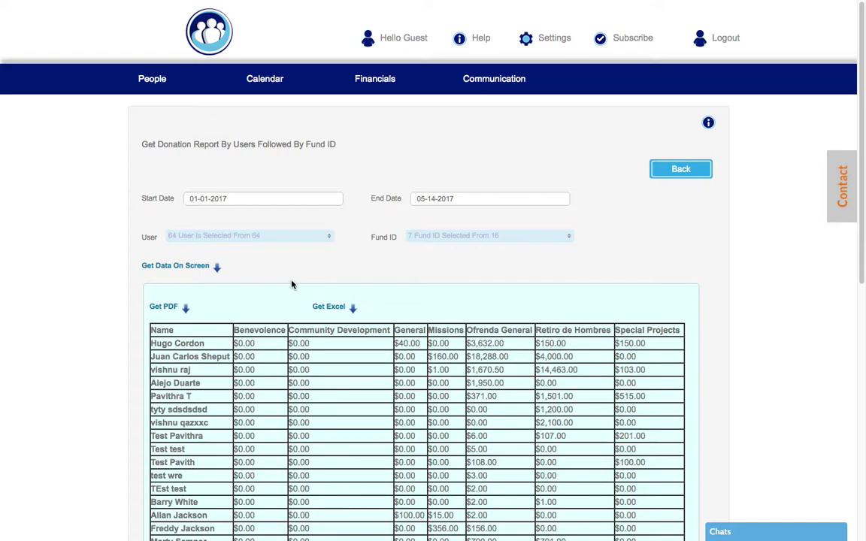
{"action": "scroll", "coordinate": [403, 291], "scroll_direction": "down", "scroll_amount": 1}
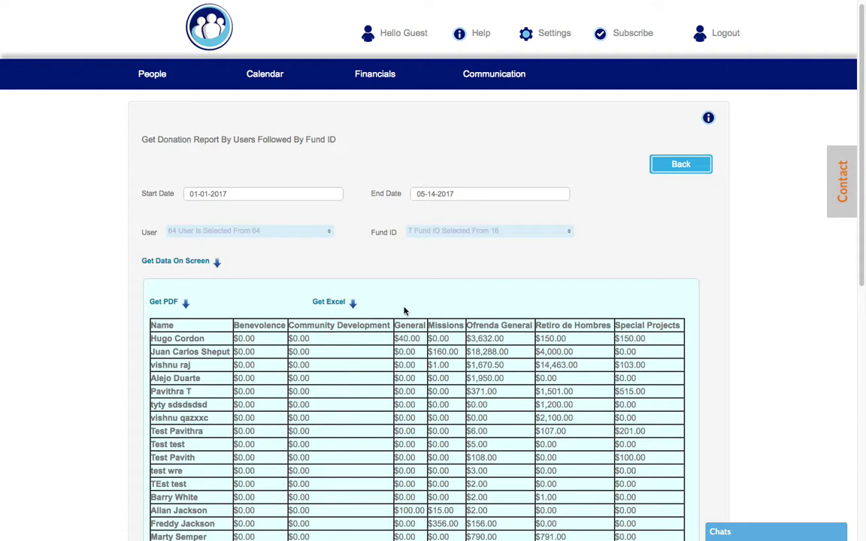
{"action": "scroll", "coordinate": [403, 290], "scroll_direction": "down", "scroll_amount": 3}
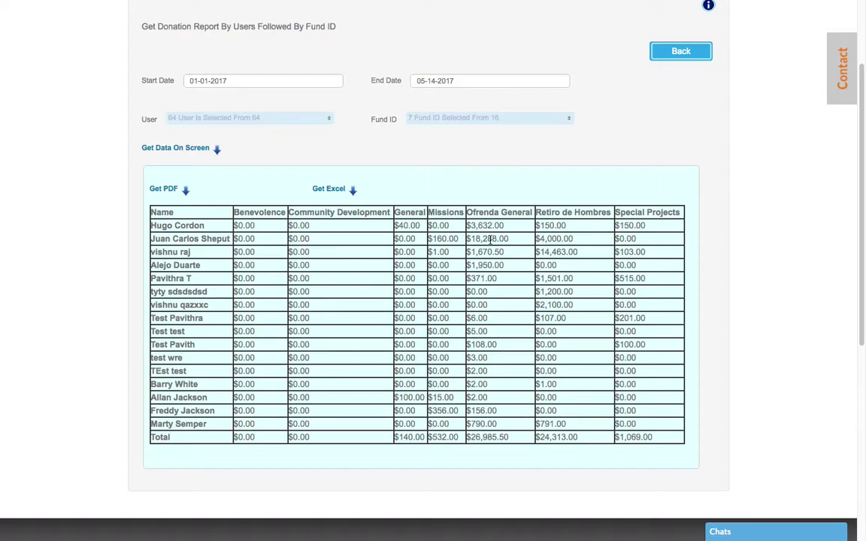
{"action": "scroll", "coordinate": [481, 248], "scroll_direction": "up", "scroll_amount": 2}
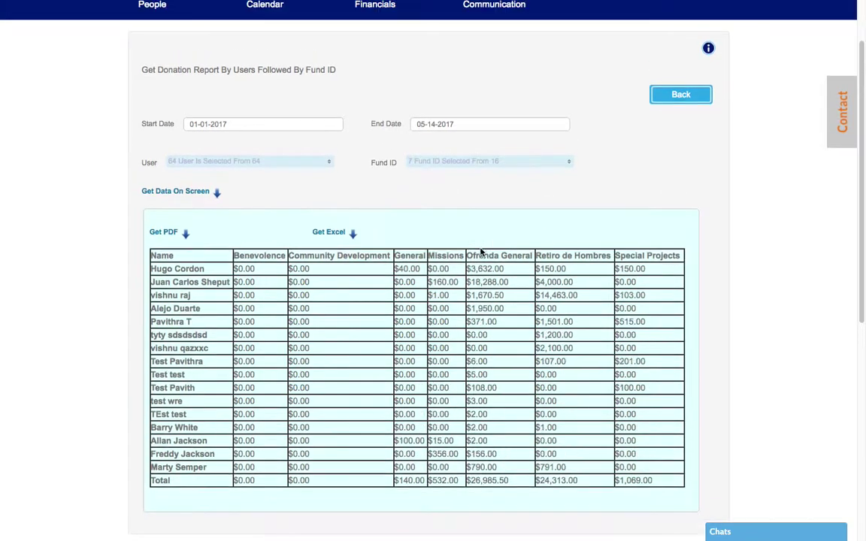